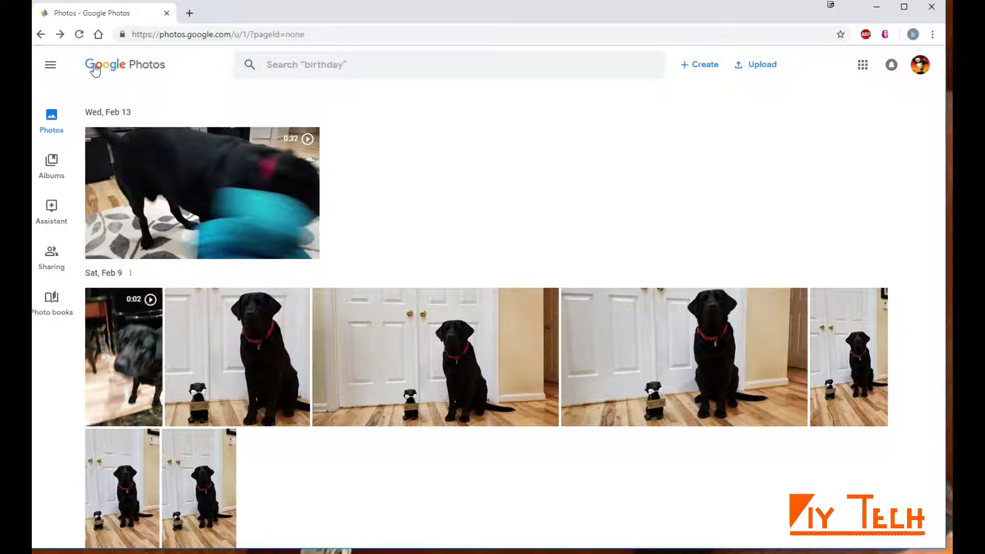
Check Google storage usage from the navigation menu, then land on the Takeout page.
left_click(50, 64)
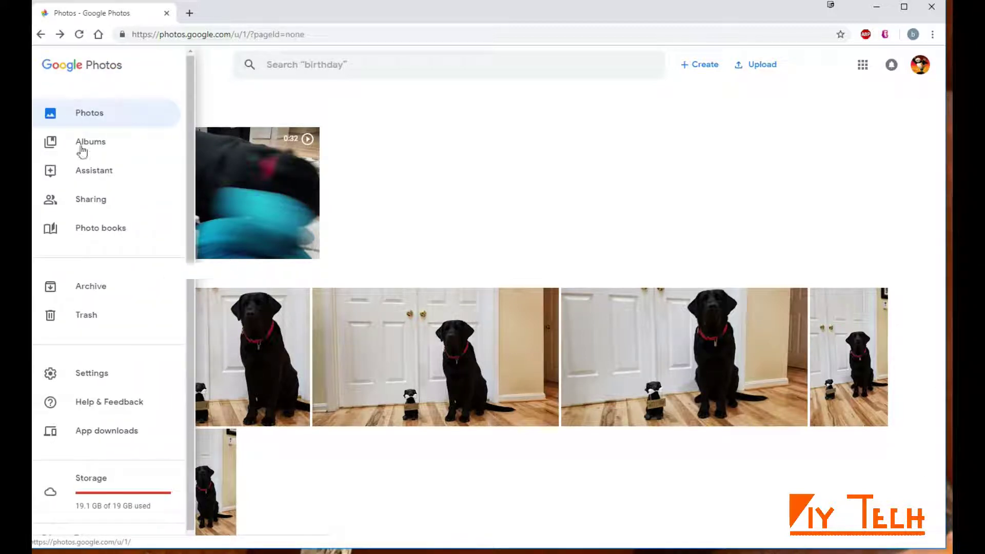
left_click(122, 515)
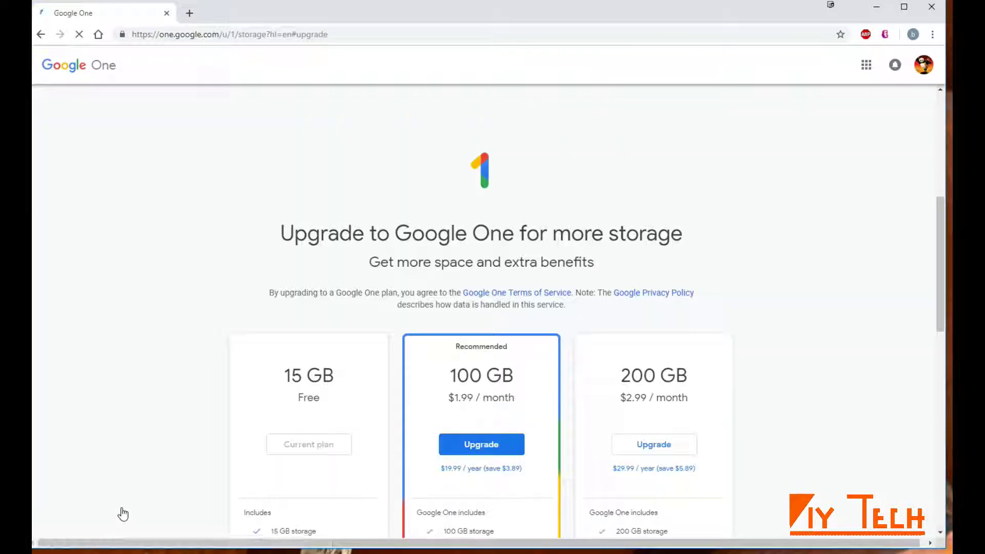
scroll(282, 403, "down", 1)
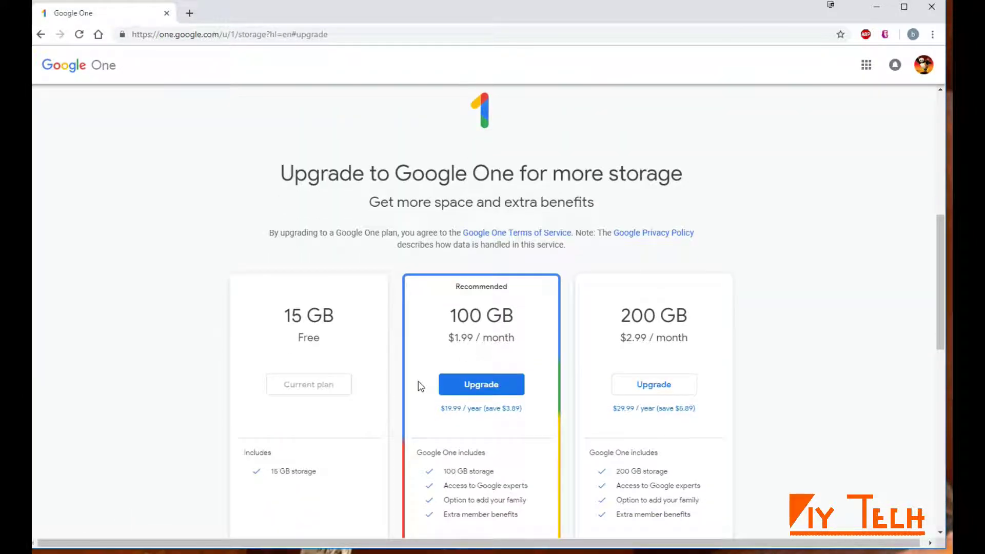
scroll(421, 386, "up", 5)
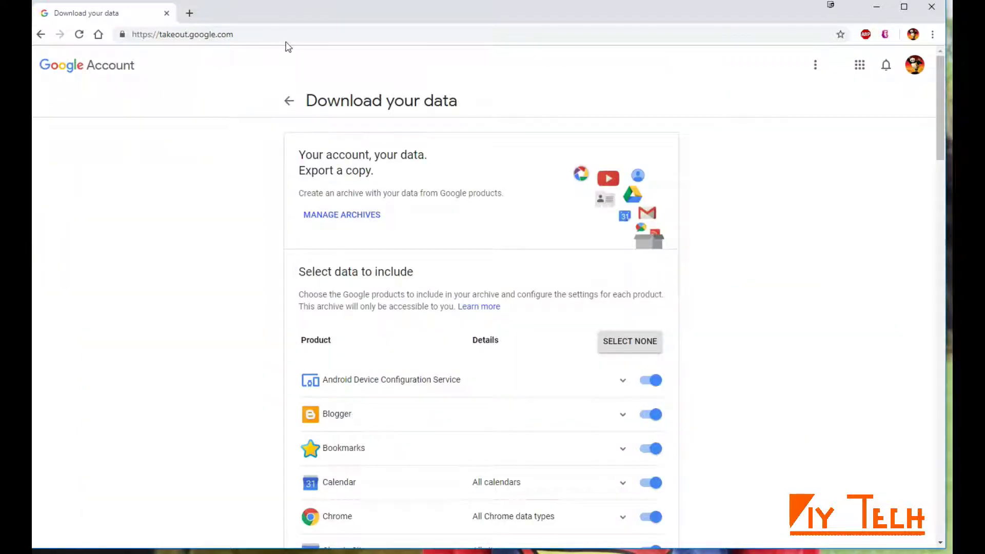
left_click(287, 37)
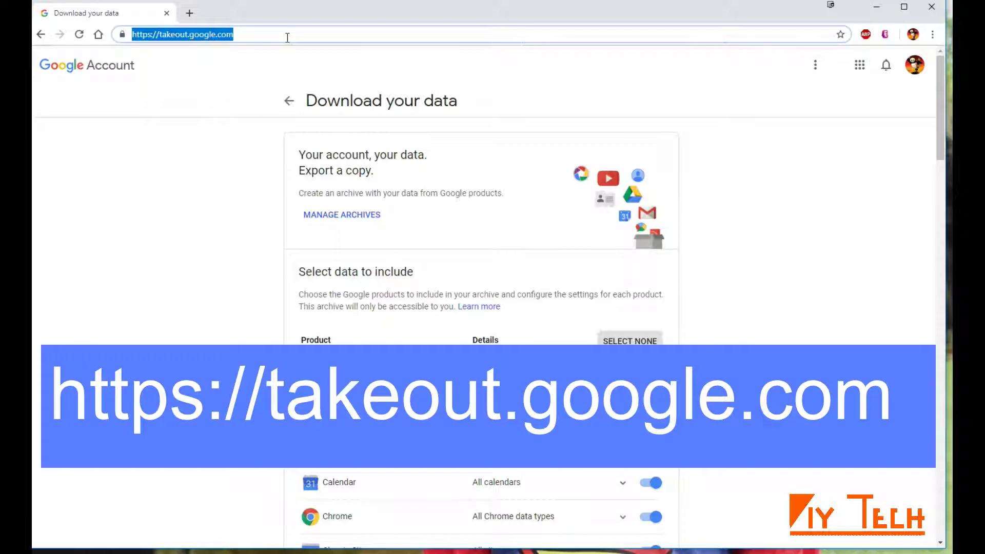
left_click(287, 37)
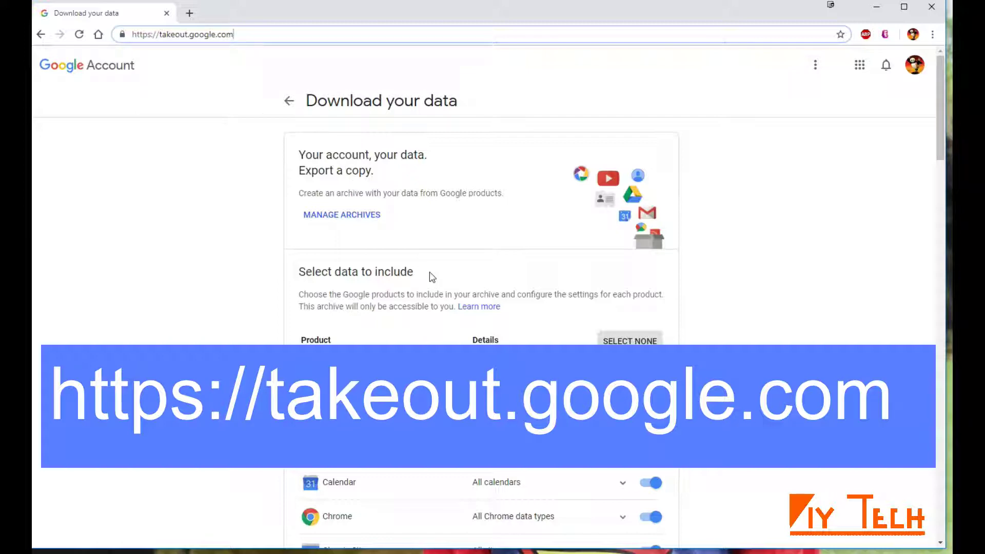
scroll(430, 276, "down", 1)
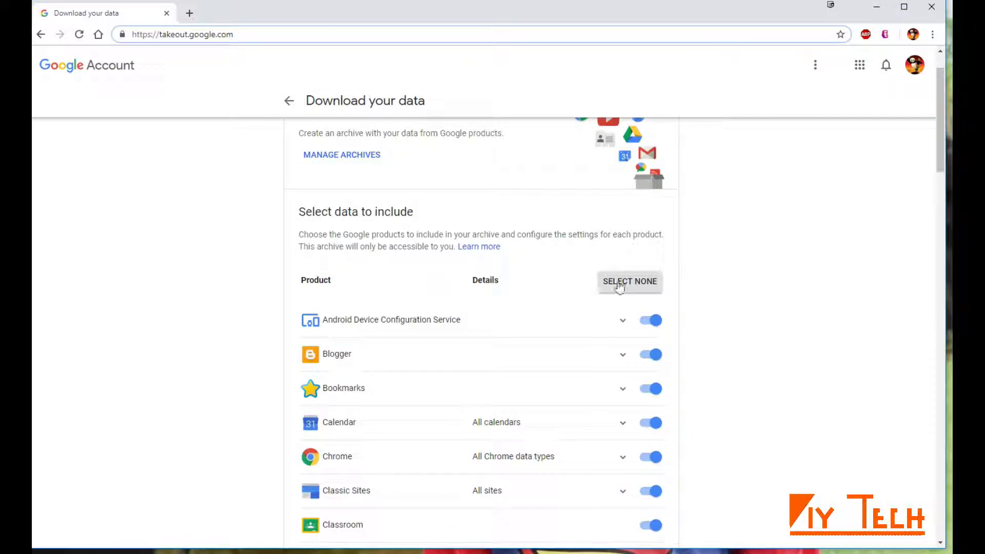
Deselect every product, include only Google Photos, and continue to the archive format settings.
left_click(620, 284)
left_click(631, 284)
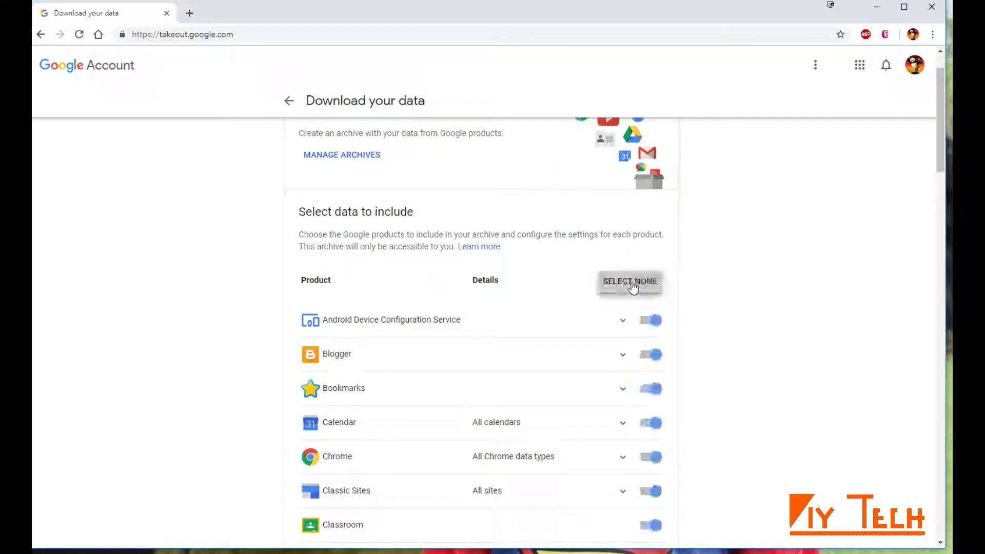
left_click(632, 287)
scroll(578, 323, "down", 2)
scroll(572, 329, "down", 2)
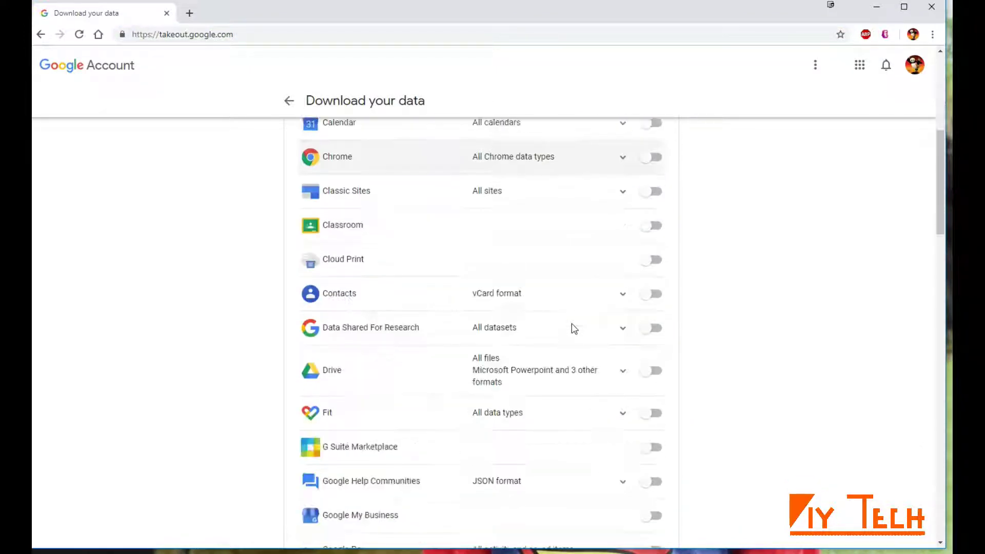
scroll(572, 328, "down", 2)
scroll(572, 328, "down", 1)
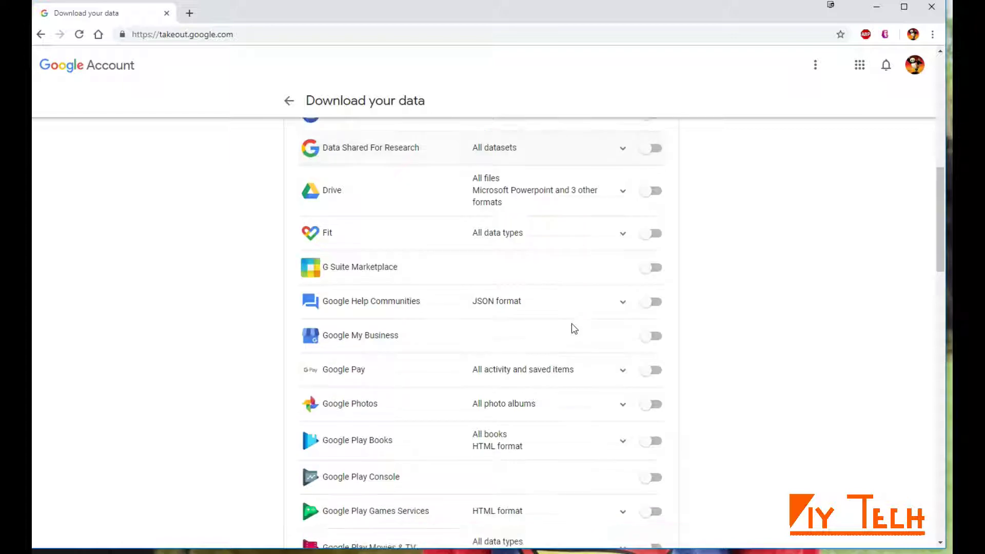
left_click(655, 404)
scroll(654, 415, "down", 4)
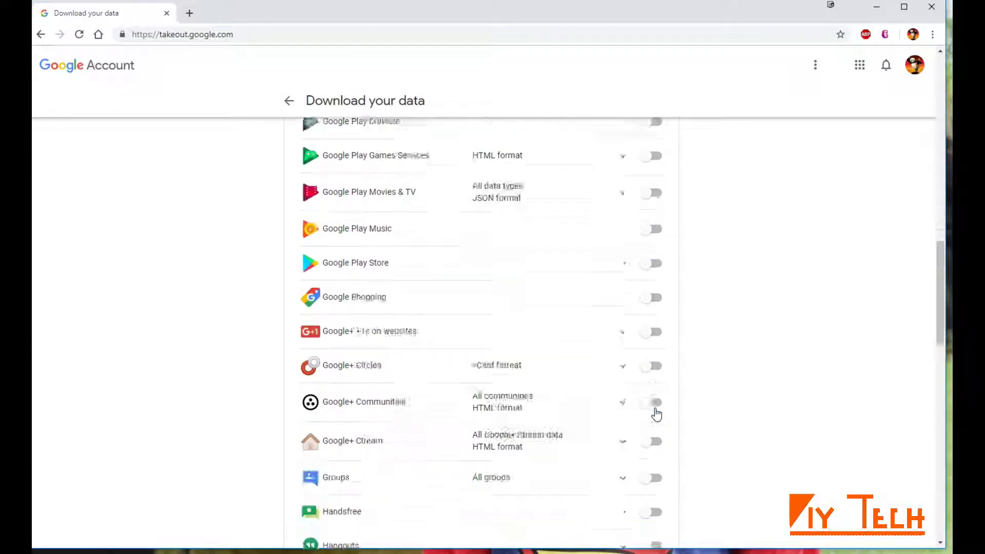
scroll(656, 414, "down", 5)
scroll(655, 414, "down", 3)
scroll(655, 414, "down", 3)
scroll(655, 415, "down", 1)
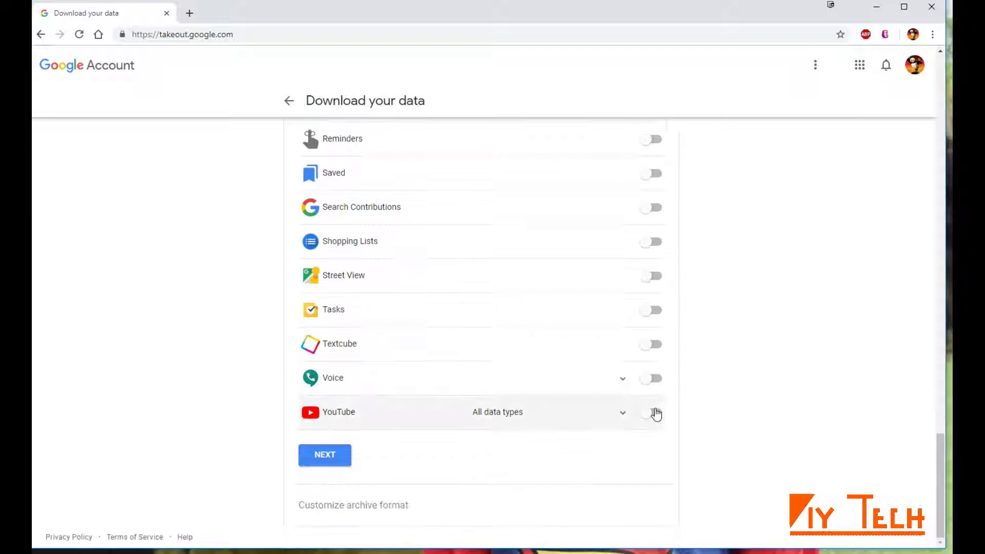
left_click(332, 464)
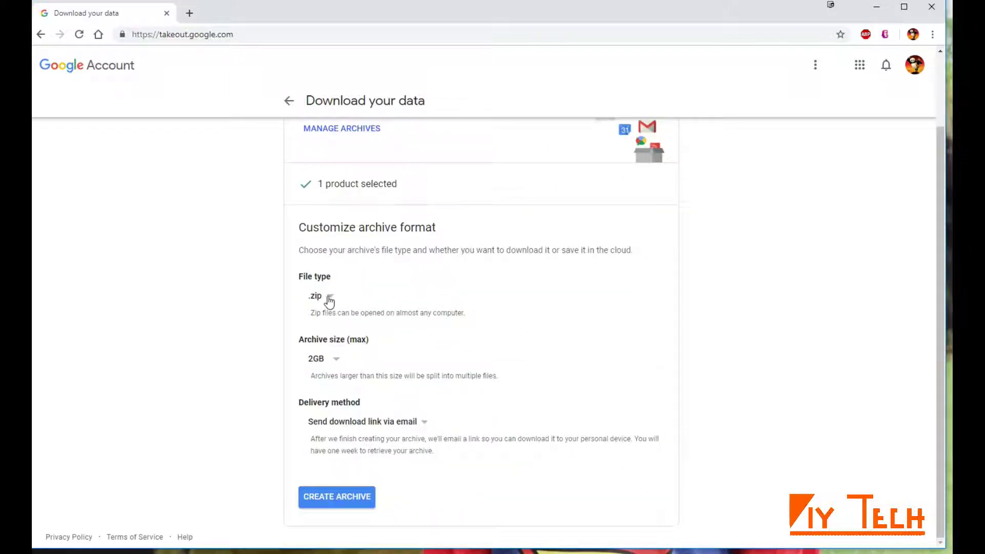
Set archive size to 2GB (after trying 4GB), keep the emailed download link, and create the archive.
left_click(341, 360)
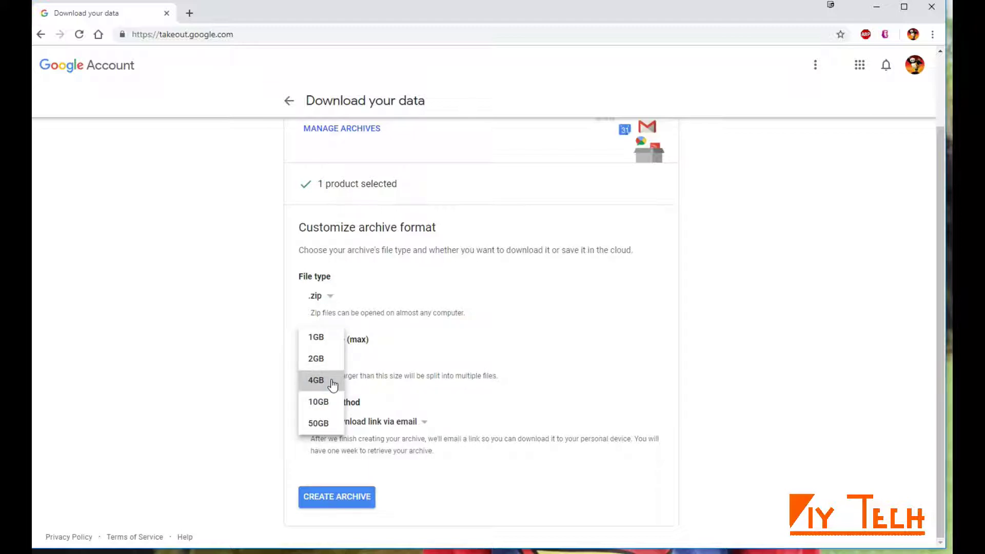
left_click(333, 384)
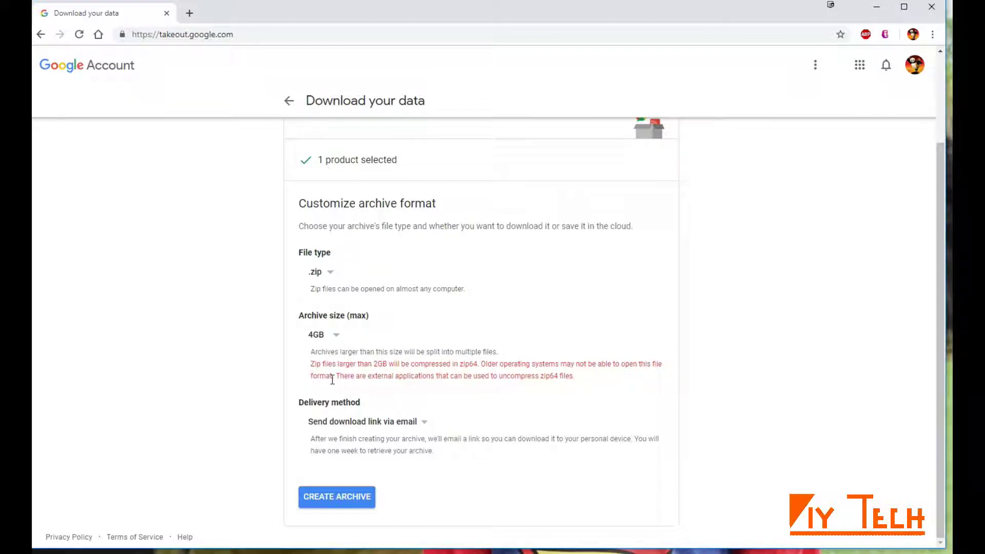
left_click(326, 337)
left_click(322, 316)
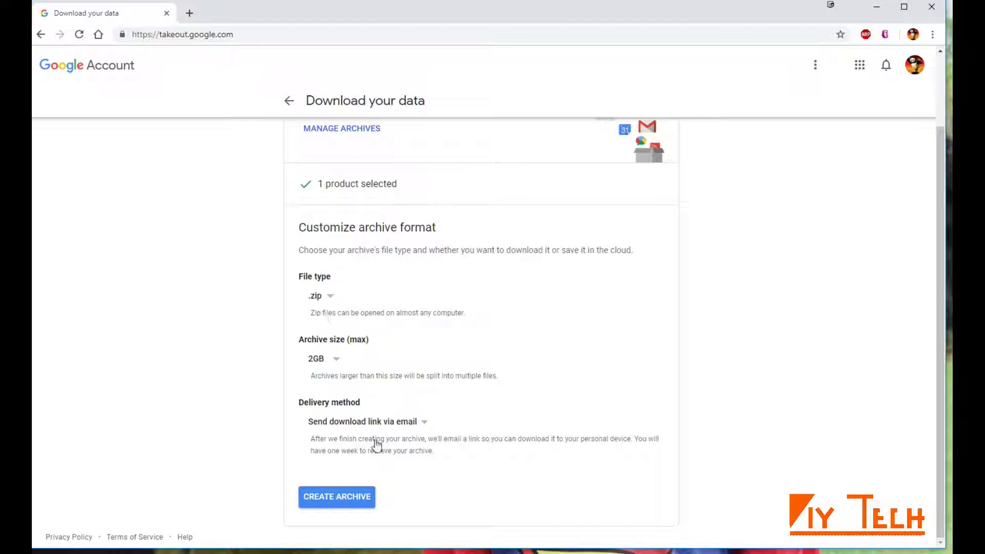
left_click(392, 428)
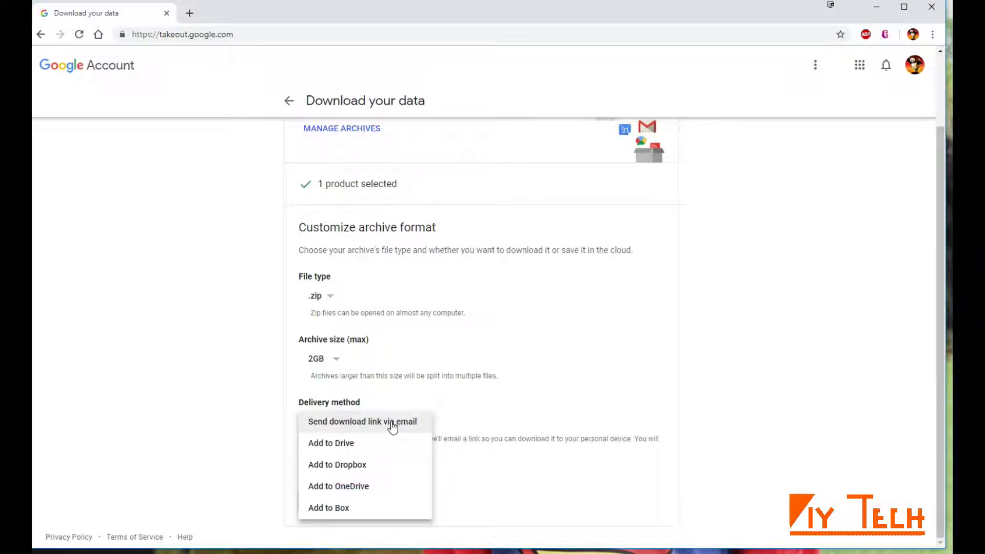
left_click(392, 427)
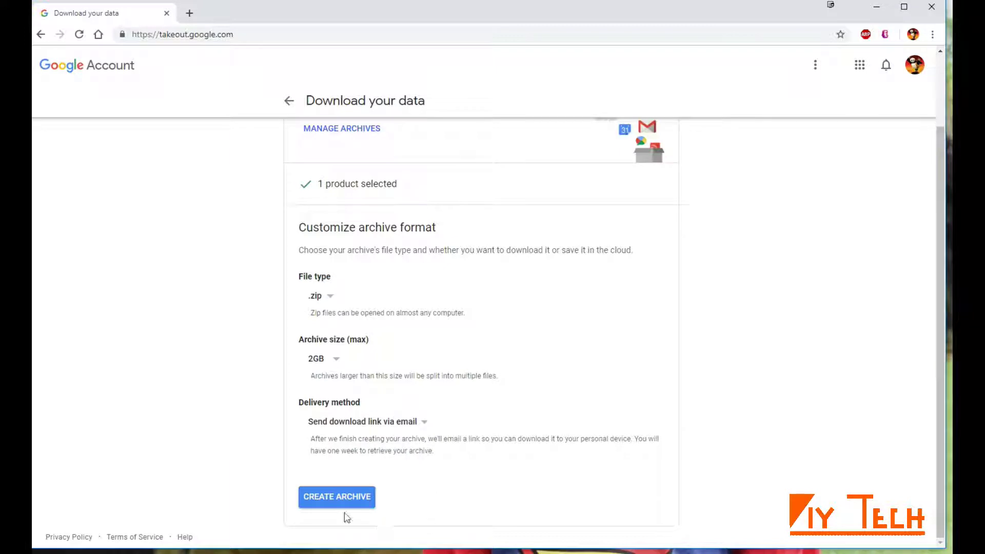
left_click(331, 500)
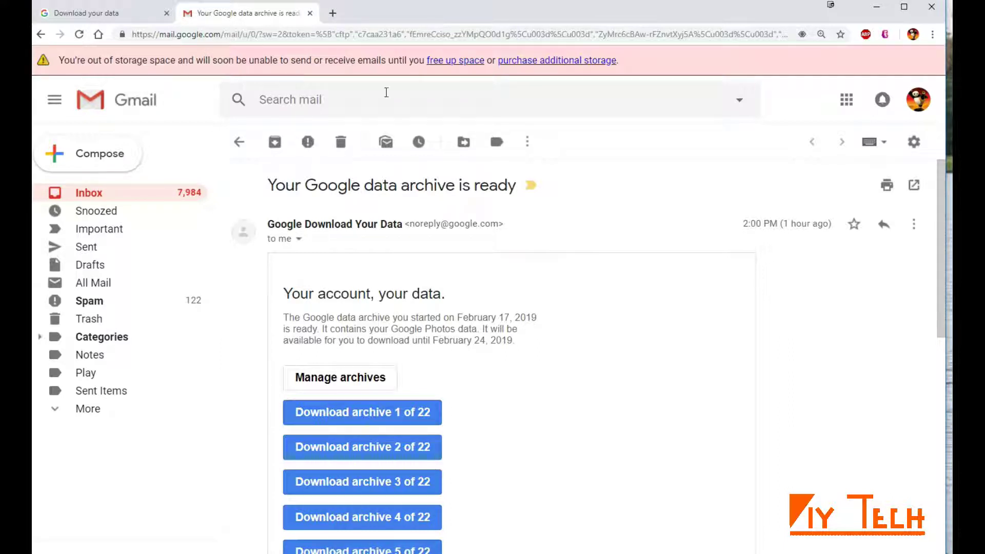
scroll(405, 429, "down", 1)
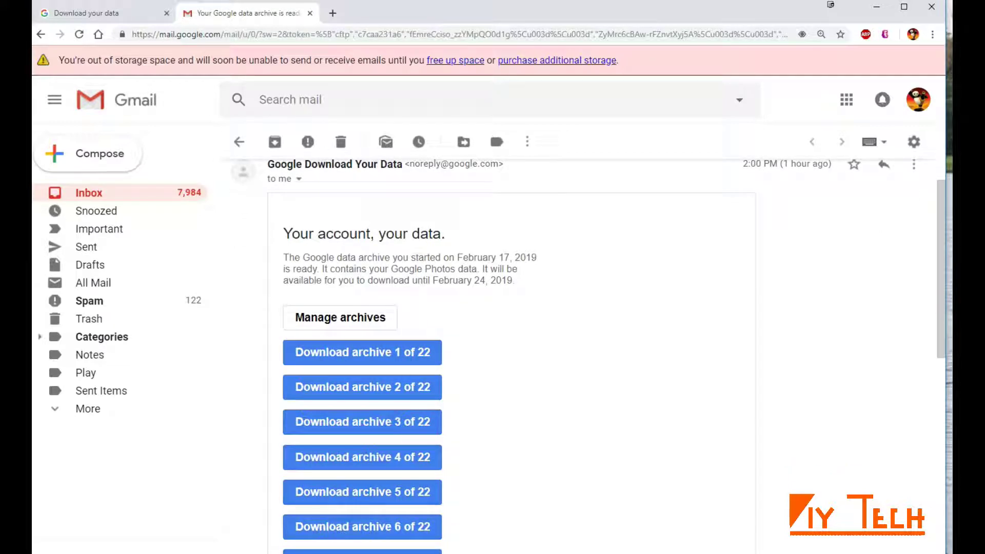
Return from the archive-ready email to the Download your data page.
left_click(114, 16)
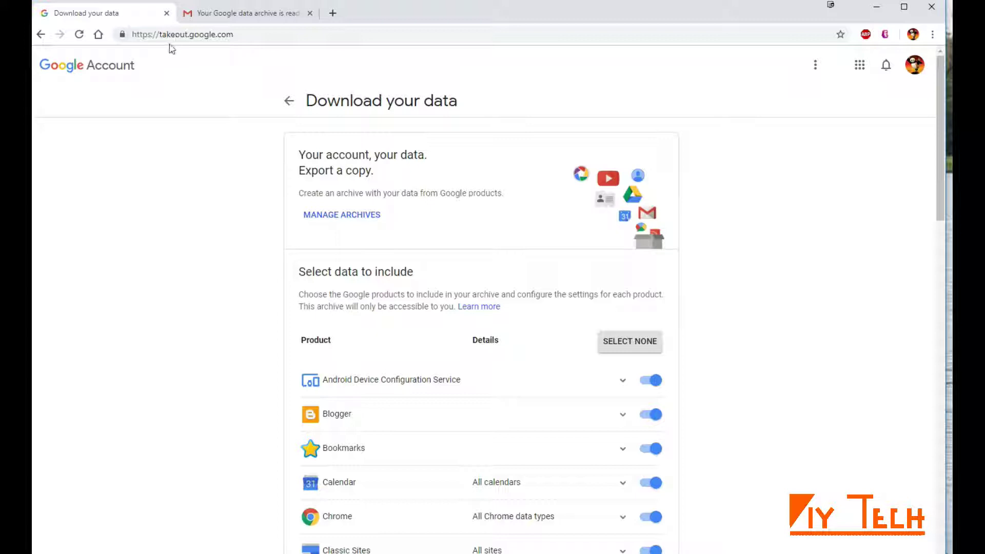
Show the download parts of the existing Google Photos archive from Manage archives.
left_click(344, 220)
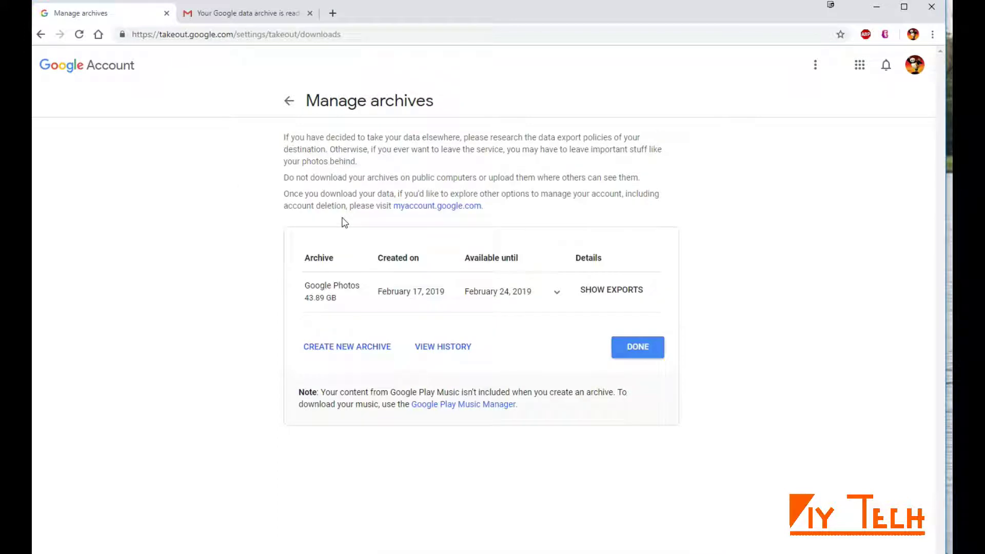
left_click(614, 291)
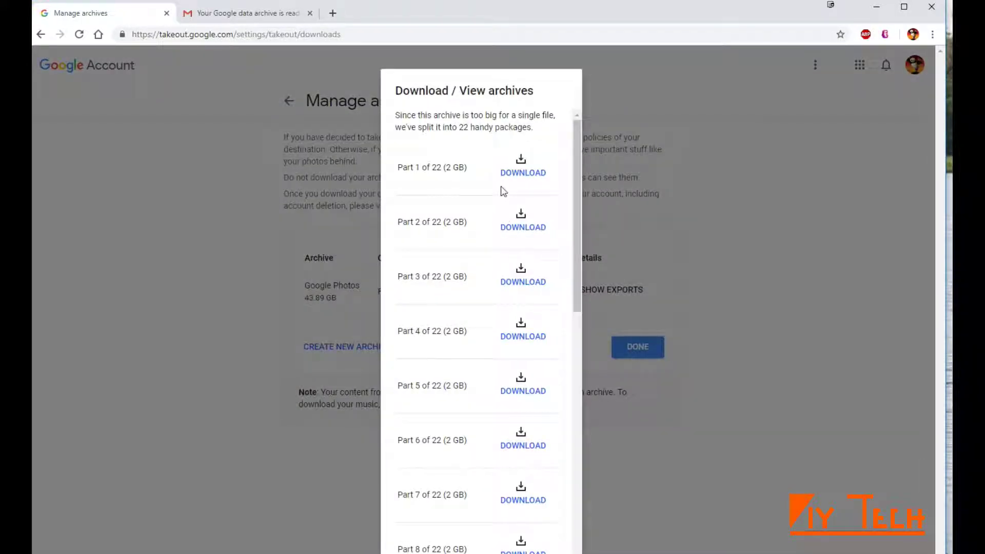
scroll(512, 216, "down", 2)
scroll(518, 236, "down", 3)
scroll(518, 236, "down", 4)
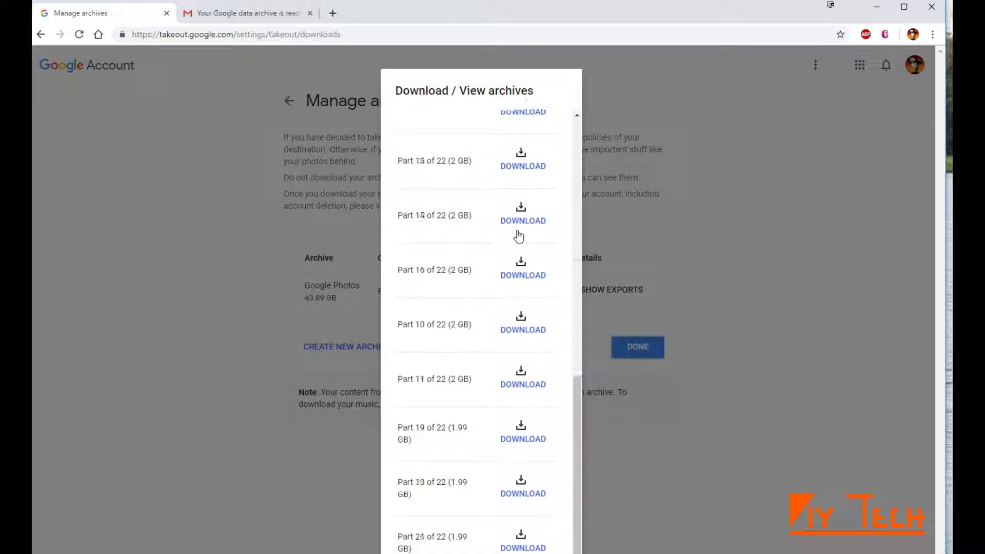
scroll(517, 236, "down", 1)
scroll(518, 237, "up", 1)
scroll(516, 237, "up", 11)
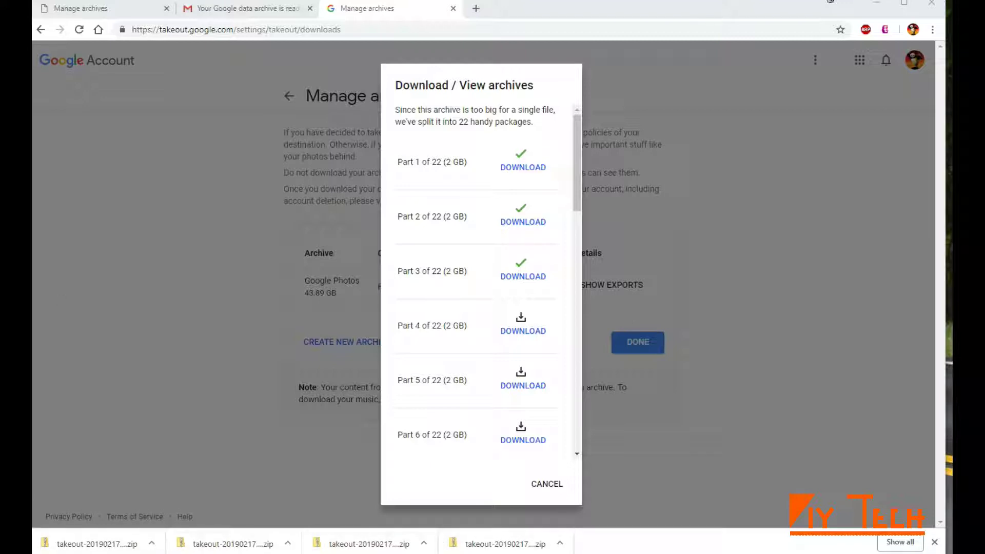
Navigate takeout-001 > Takeout > Google Photos into the 2006-05-28 photo folder.
left_click_drag(32, 91, 285, 91)
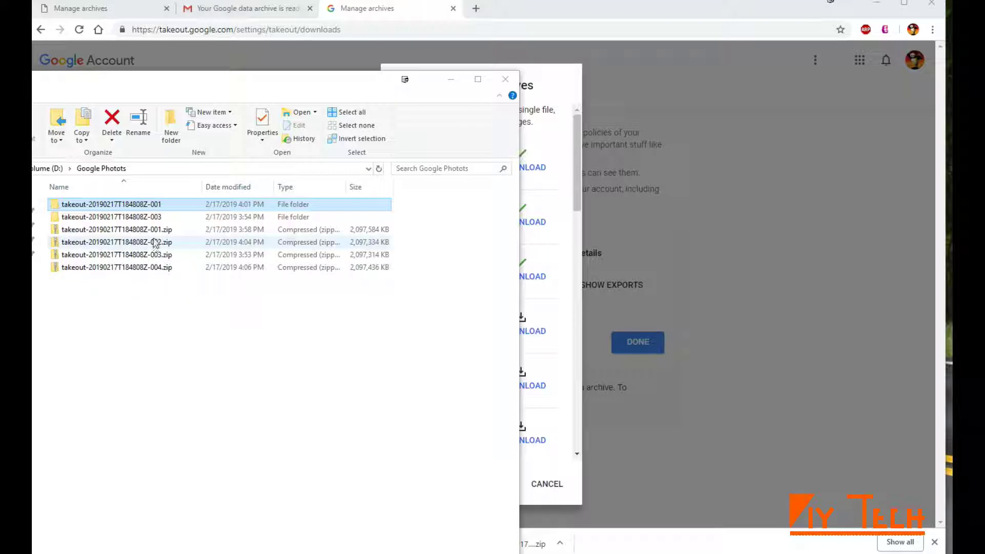
double_click(148, 207)
double_click(148, 208)
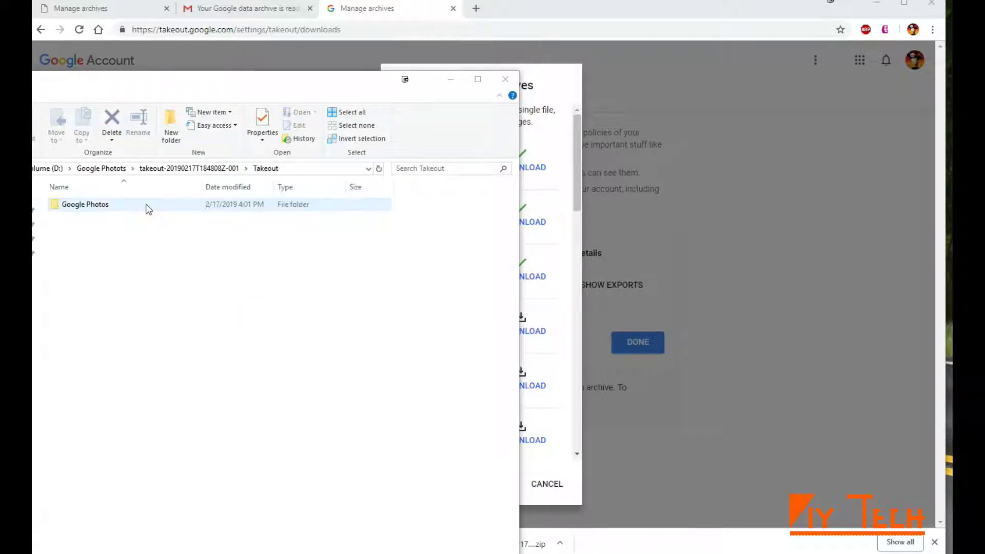
double_click(149, 208)
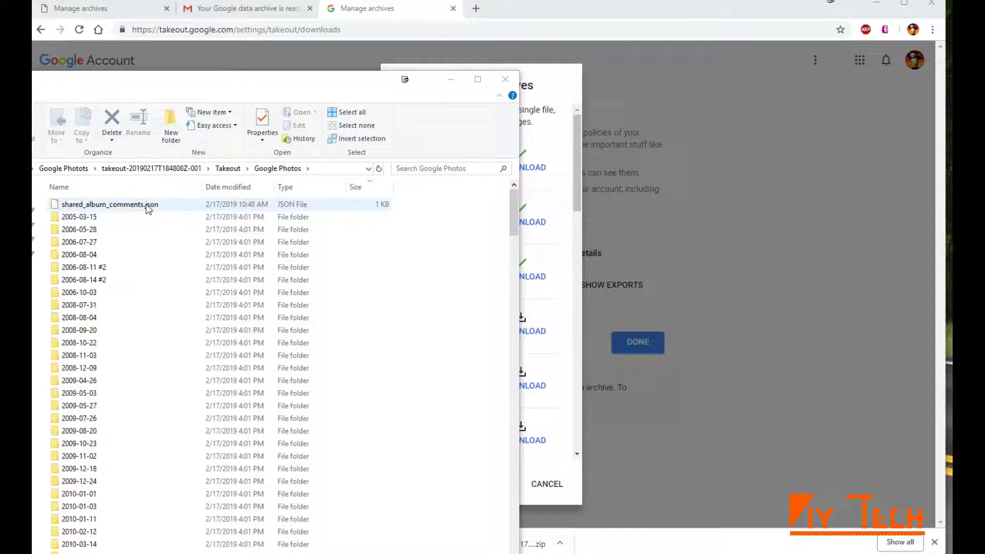
double_click(130, 230)
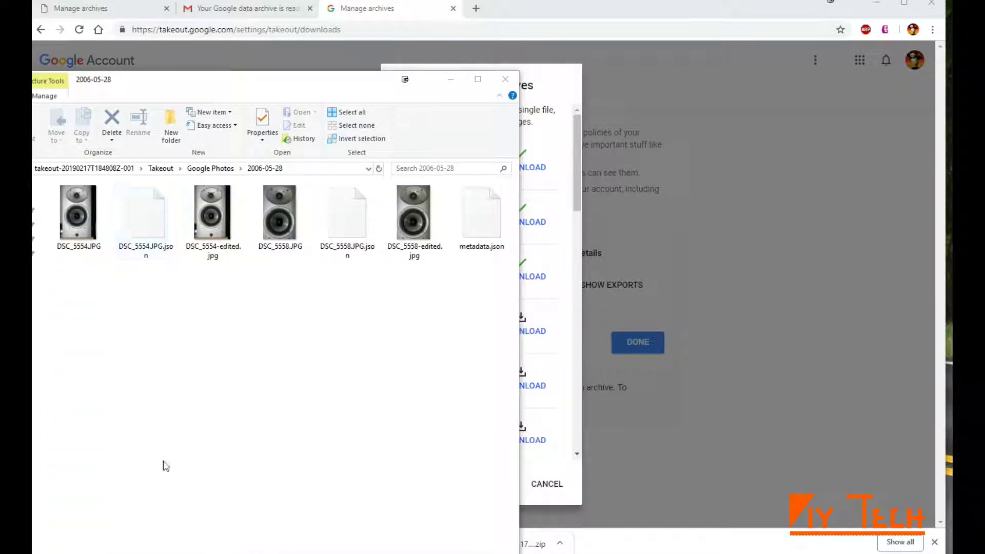
Inspect DSC_5554.JPG, its edited copy and DSC_5554.JPG.json metadata in Notepad++, then close it.
left_click(83, 252)
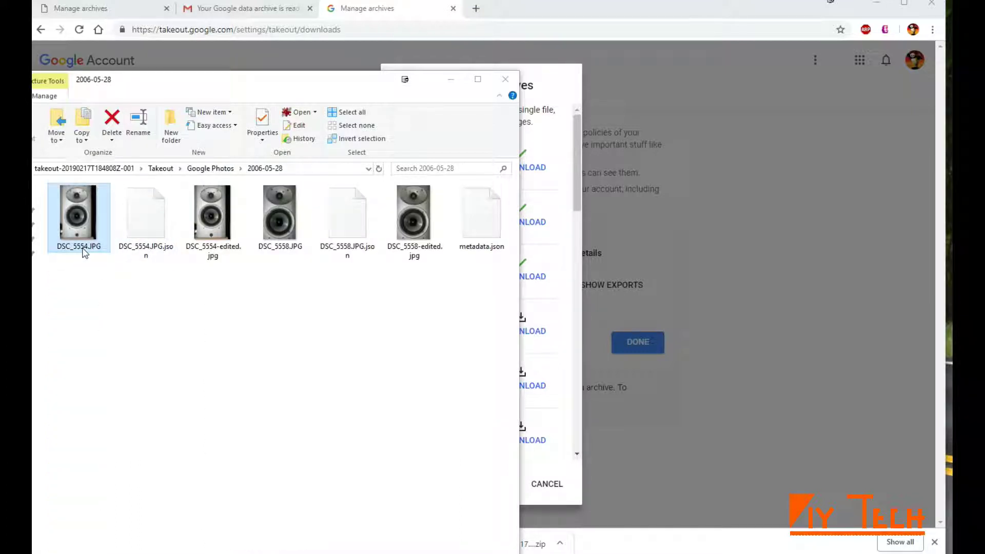
left_click(214, 257)
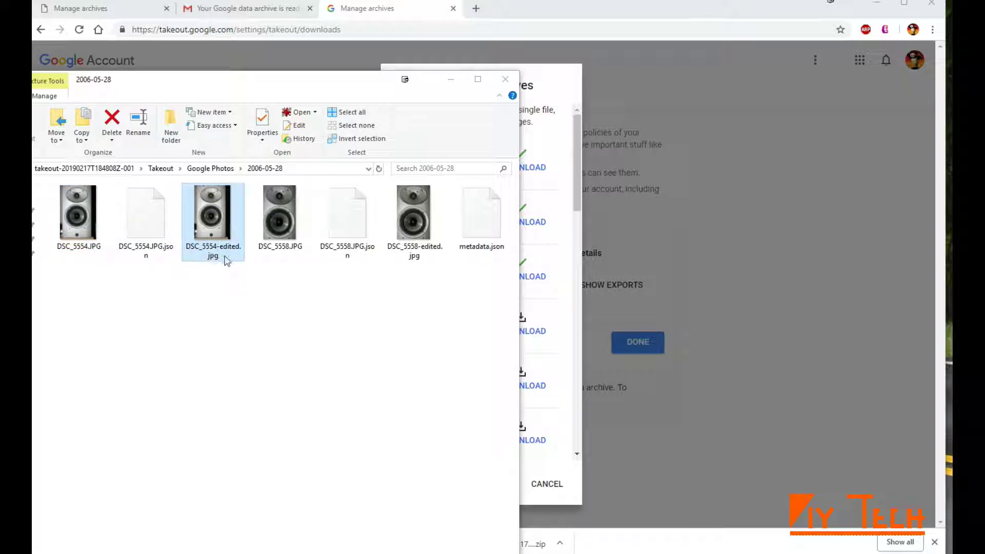
left_click(150, 247)
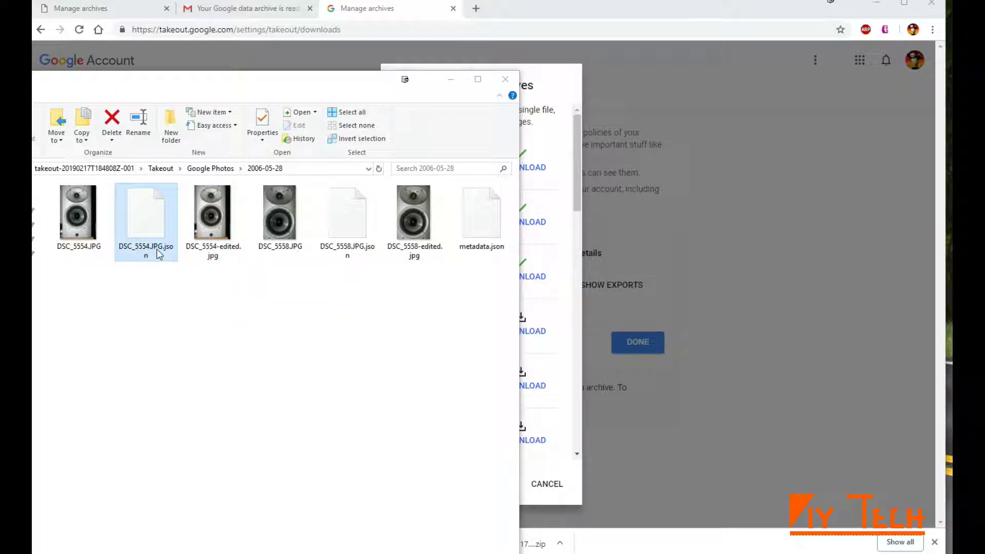
right_click(154, 247)
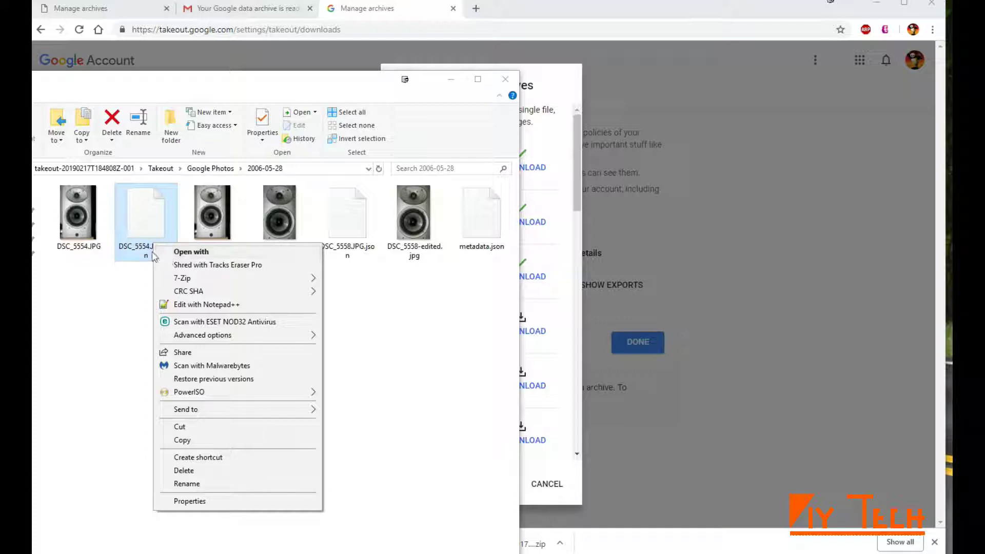
left_click(214, 306)
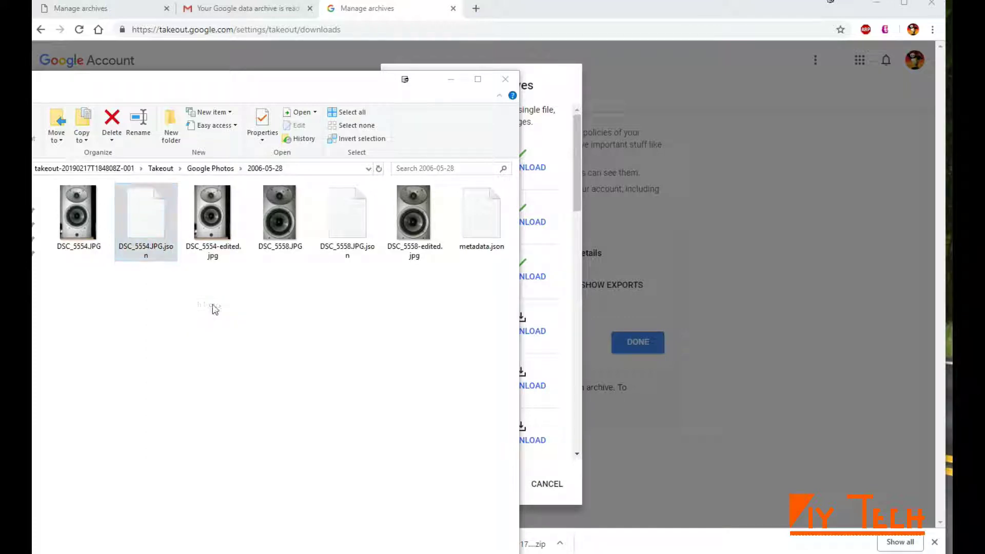
double_click(209, 133)
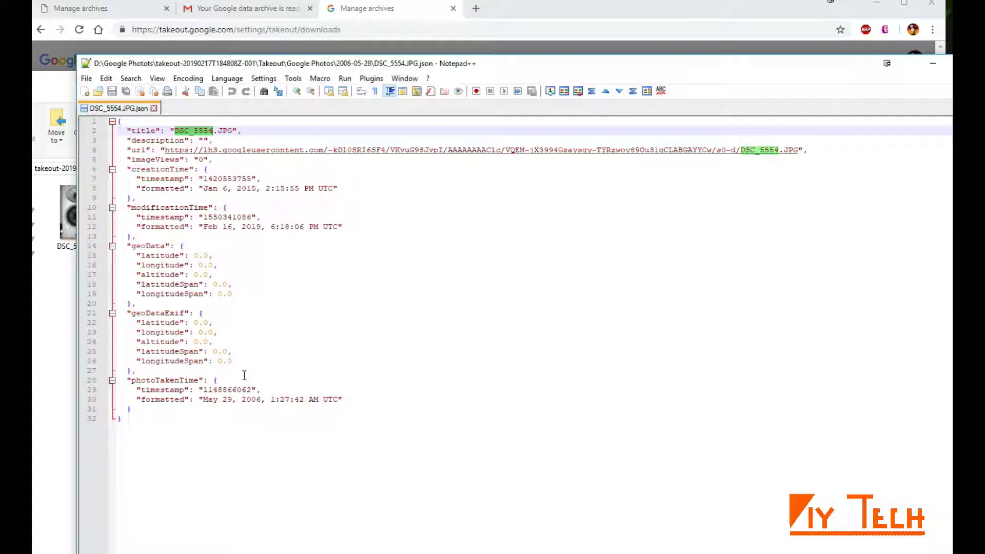
key("alt+F4")
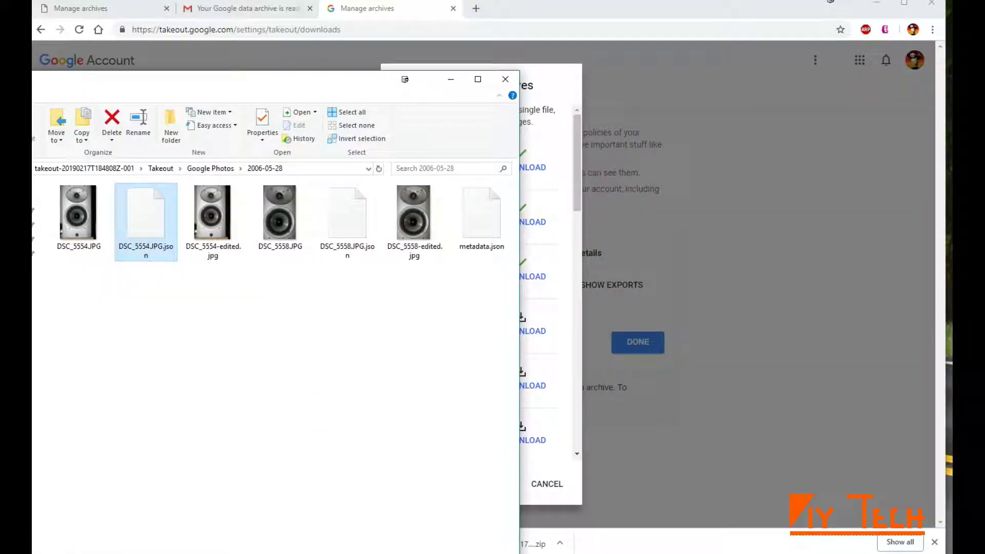
Move the Explorer window aside and minimize it to reveal the archive part list.
left_click_drag(182, 88, 31, 97)
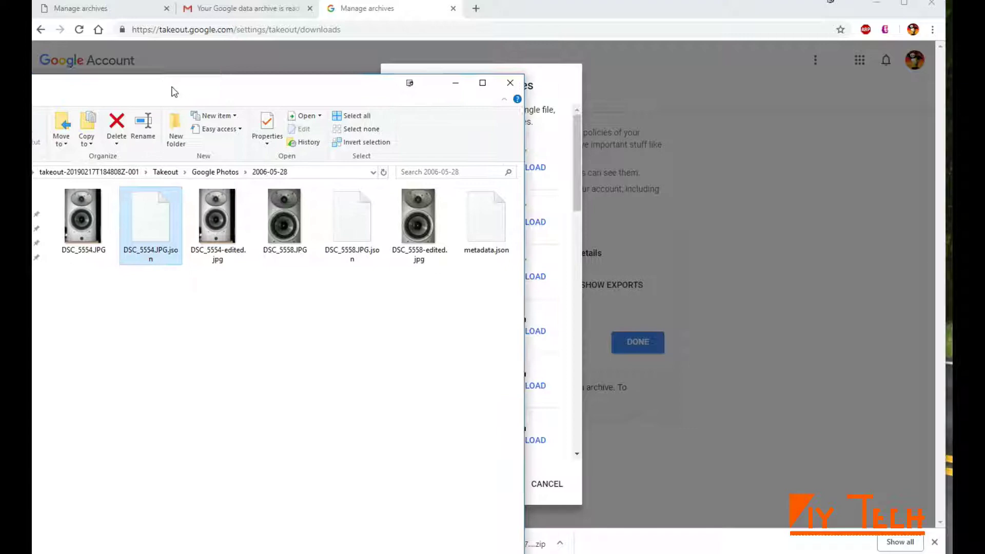
left_click(202, 88)
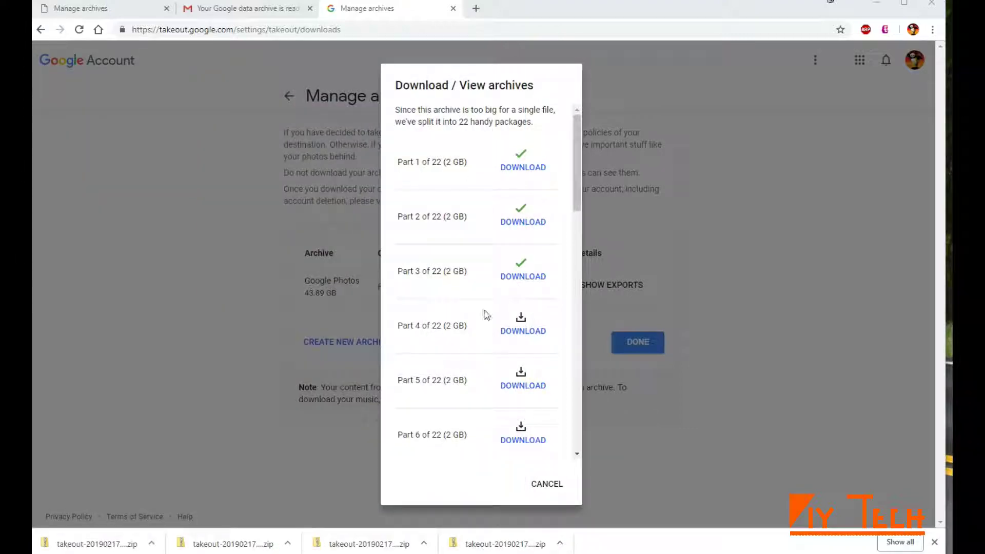
scroll(488, 319, "down", 1)
scroll(491, 326, "down", 1)
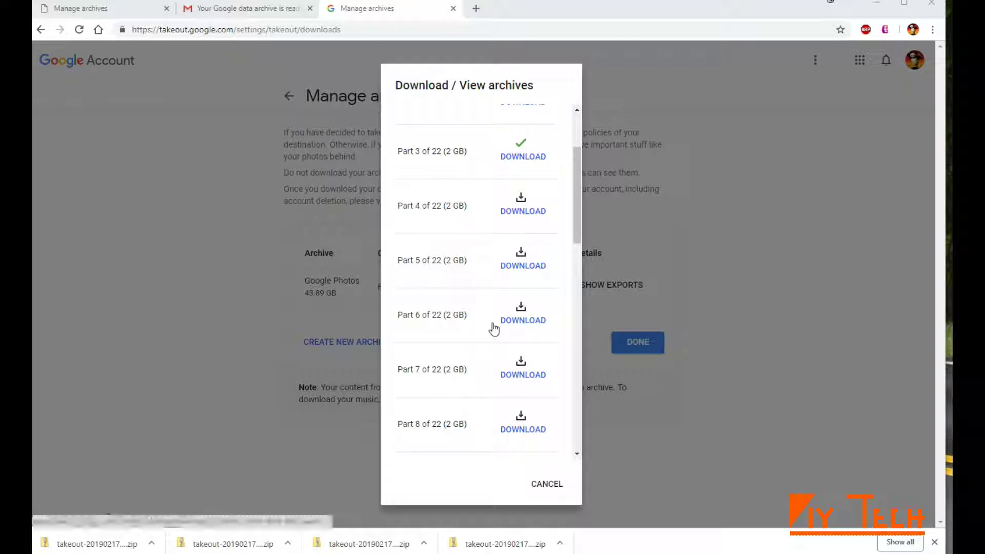
scroll(495, 330, "down", 1)
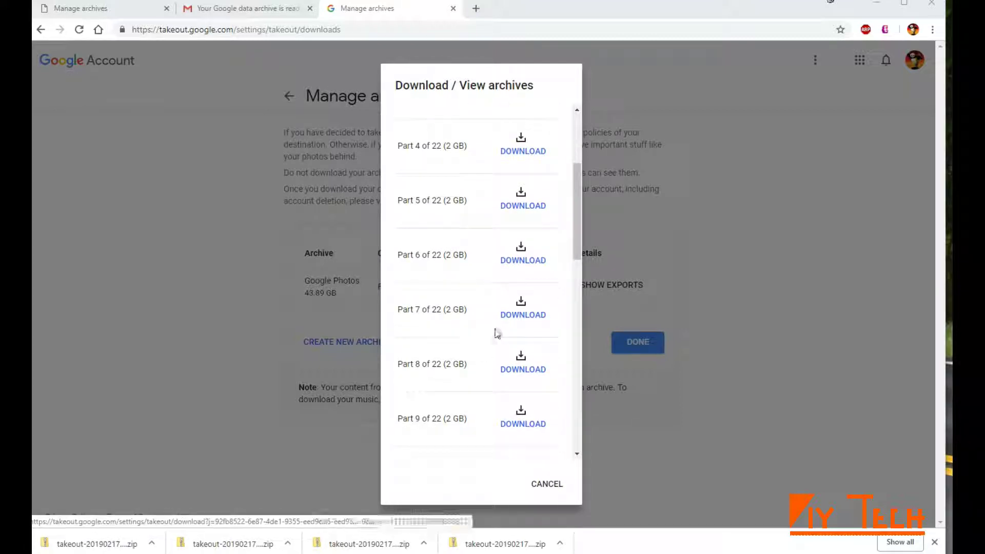
scroll(495, 331, "down", 3)
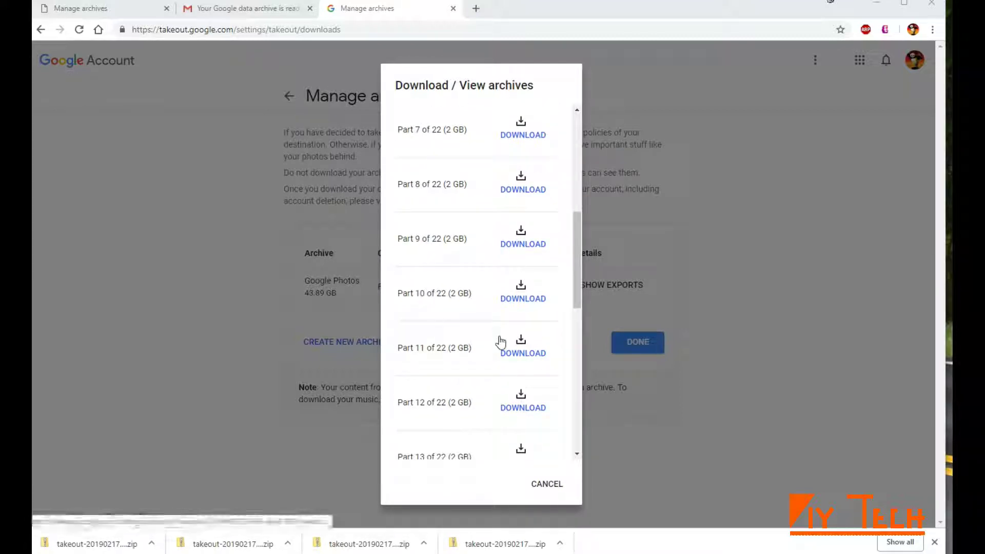